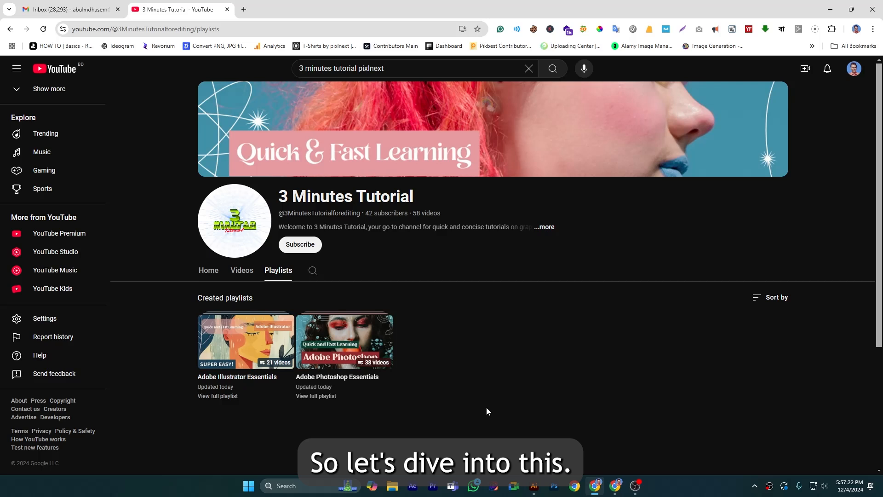
Switch to Illustrator and go through the shape tools in turn: Rounded Rectangle, Ellipse, Polygon, Star and Flare.
click(533, 486)
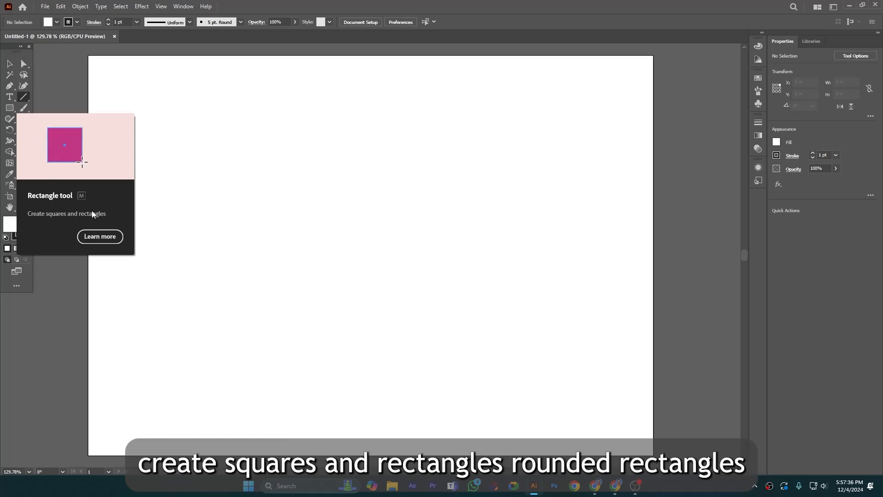
drag(9, 112, 55, 118)
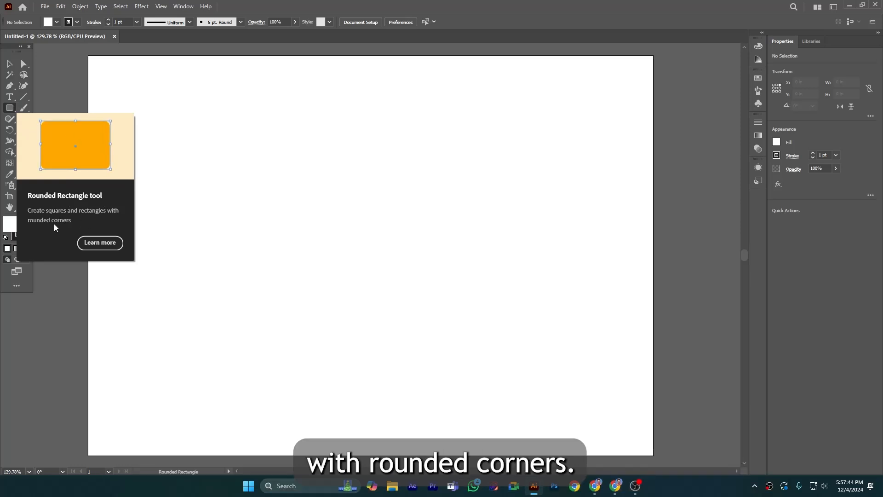
drag(10, 111, 51, 130)
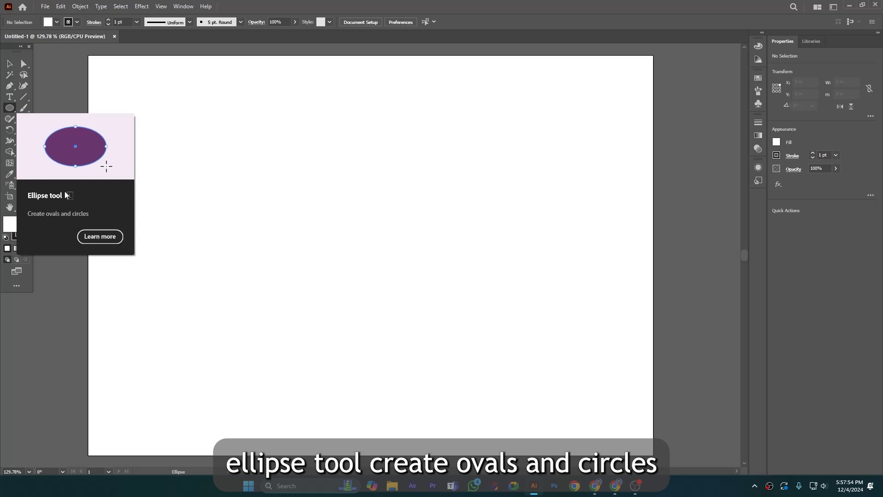
drag(15, 112, 42, 140)
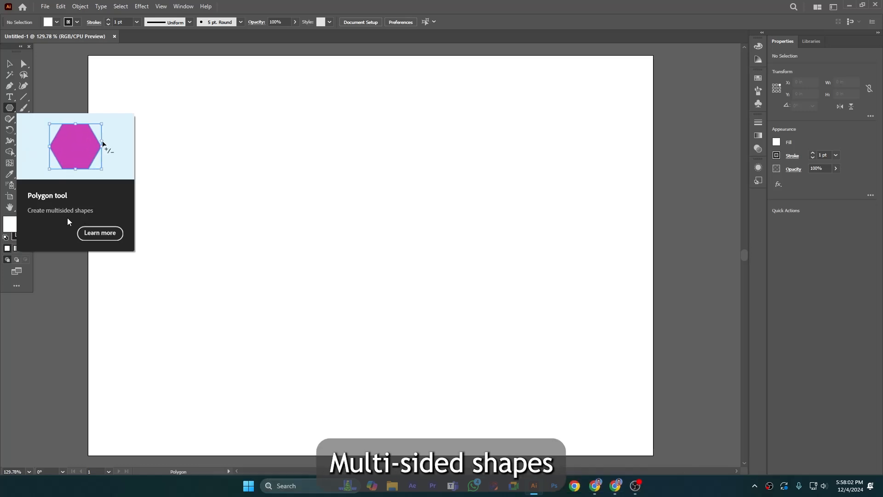
drag(11, 111, 40, 154)
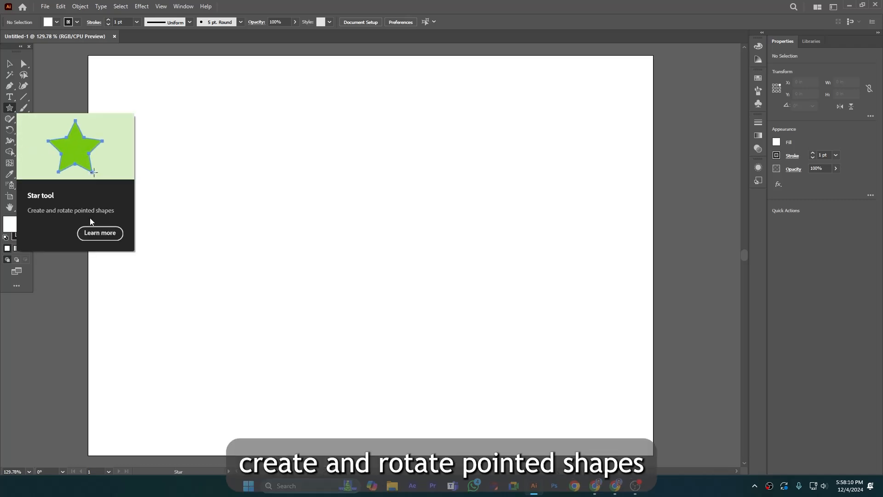
click(10, 110)
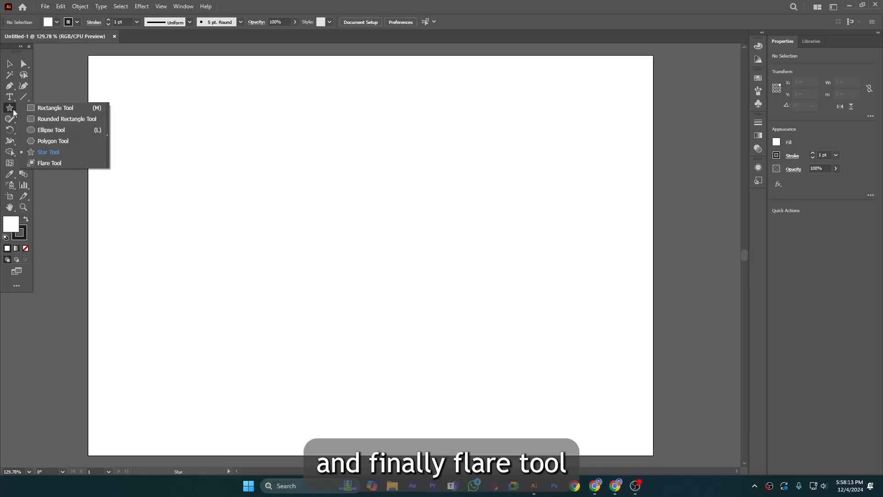
click(44, 162)
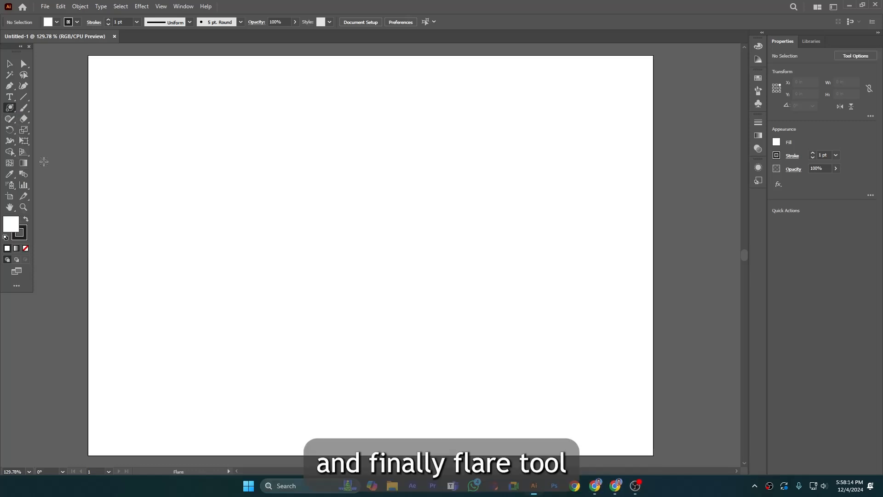
Tear off the shape tools group as a floating panel and place it at the artboard's upper-left corner.
right_click(11, 110)
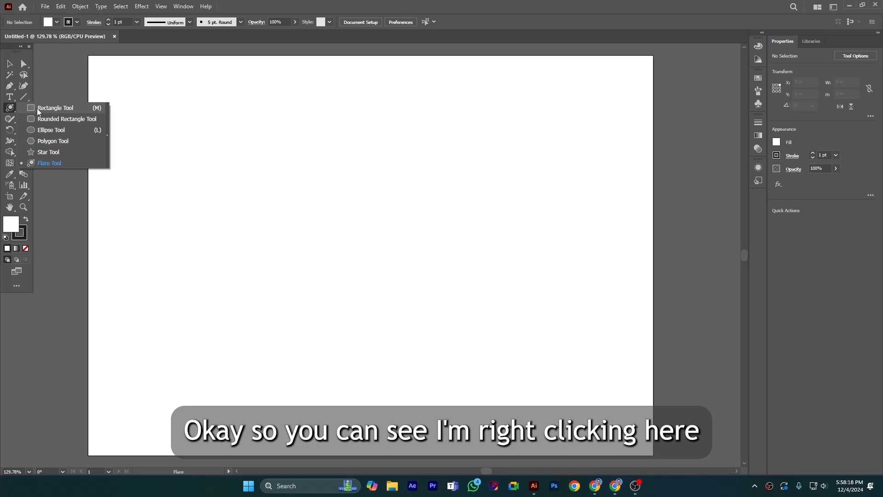
click(8, 106)
right_click(10, 110)
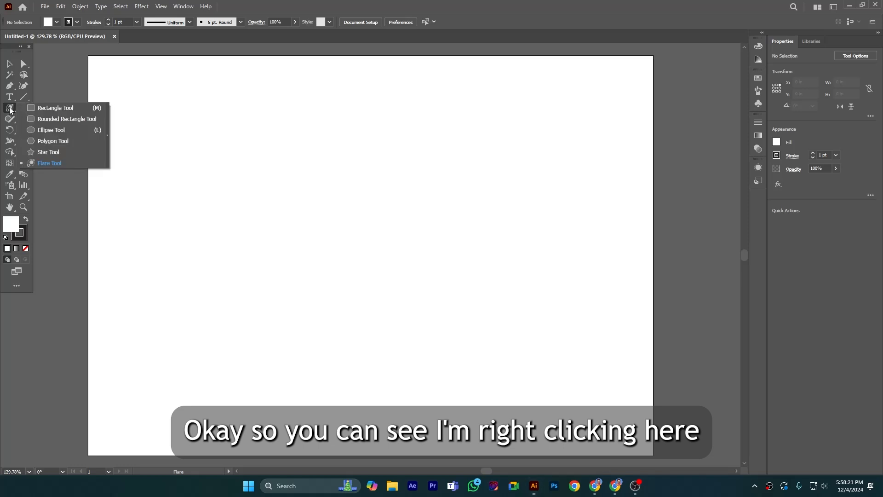
click(108, 137)
drag(70, 112, 121, 71)
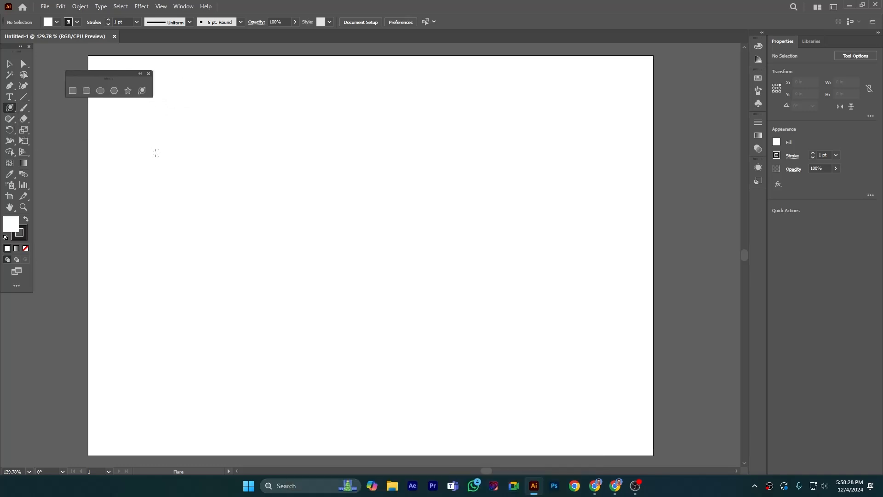
drag(85, 74, 106, 60)
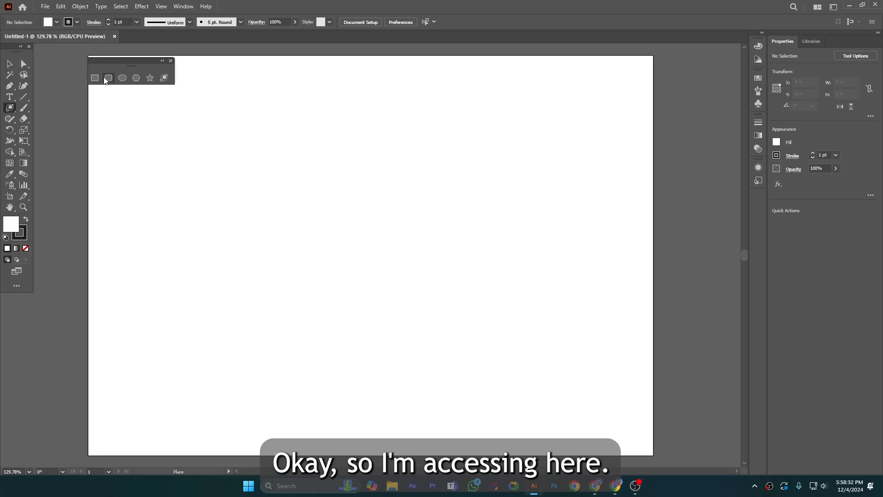
Draw a square about 2.56 in wide with the Rectangle tool in the upper-left area of the artboard.
click(95, 78)
drag(107, 132, 203, 226)
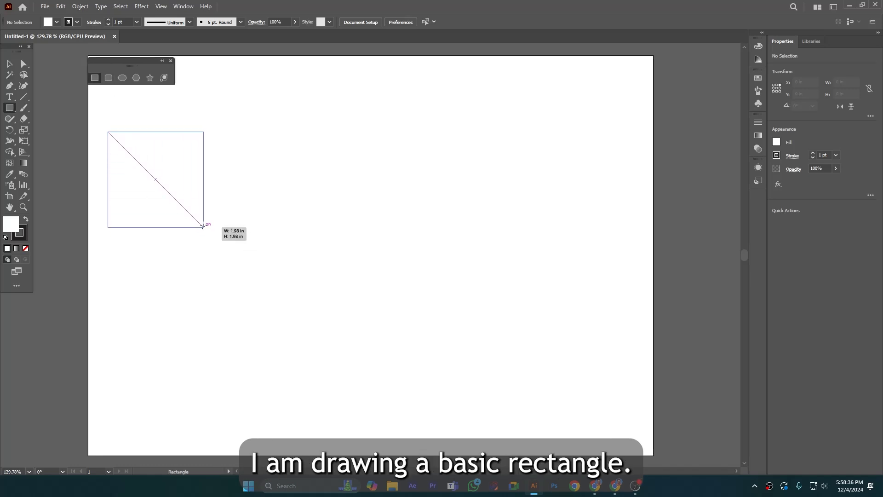
drag(203, 227, 221, 255)
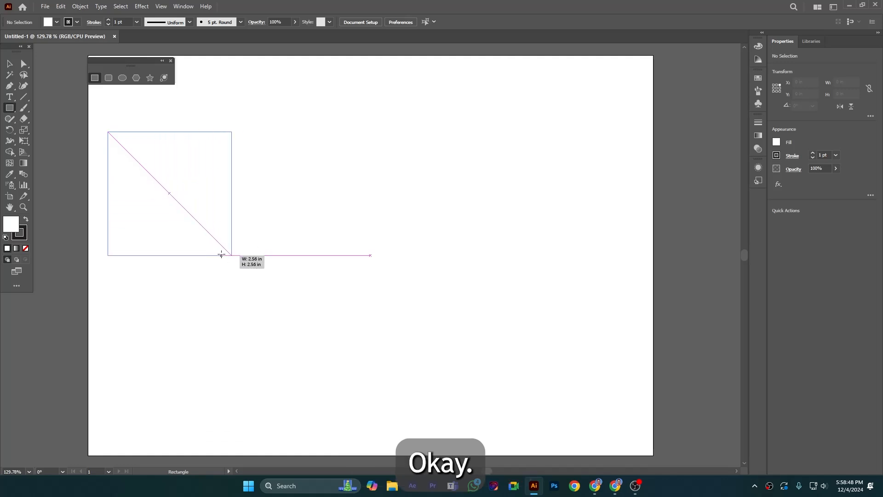
drag(221, 254, 221, 255)
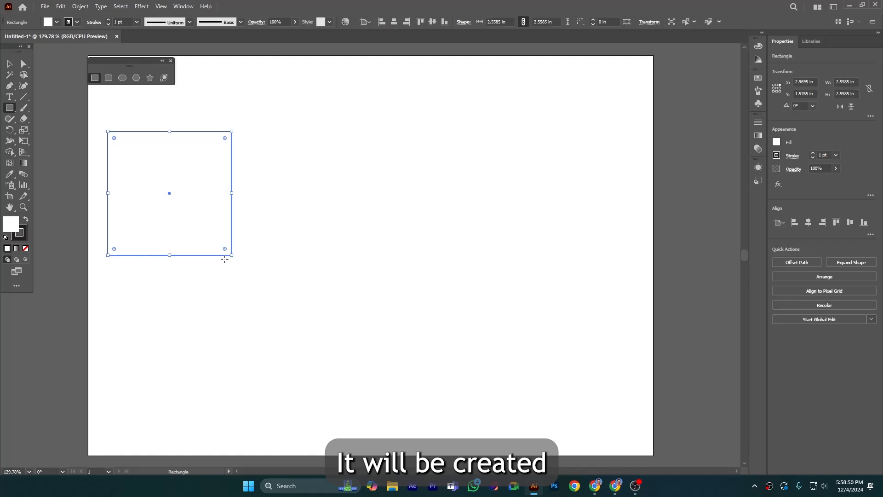
Give the square a bright green fill (00e40a) and remove its stroke.
click(26, 219)
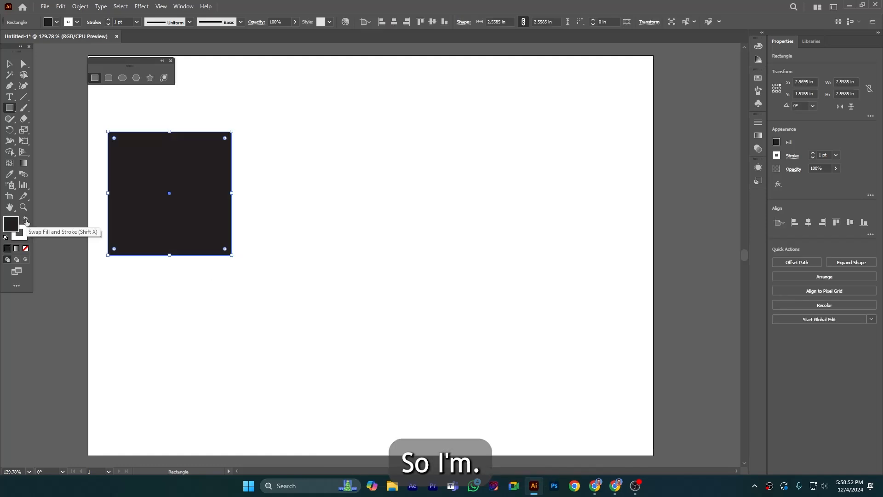
click(26, 231)
click(26, 248)
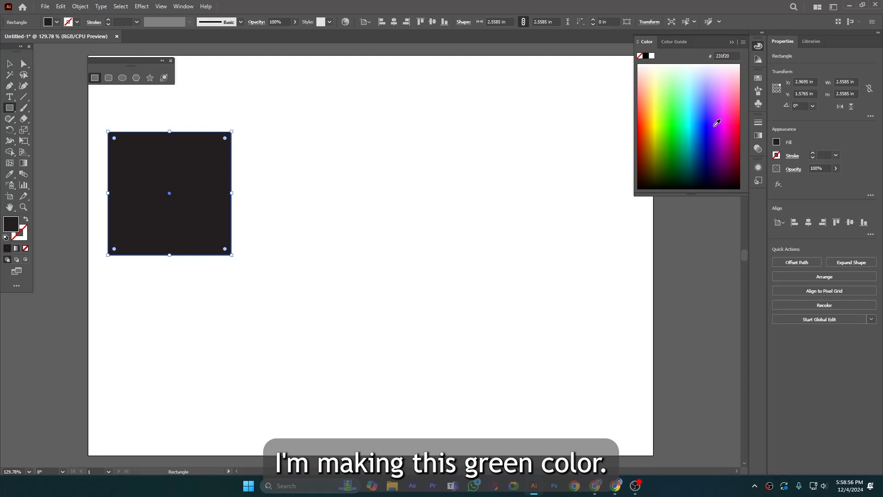
click(675, 129)
key(v)
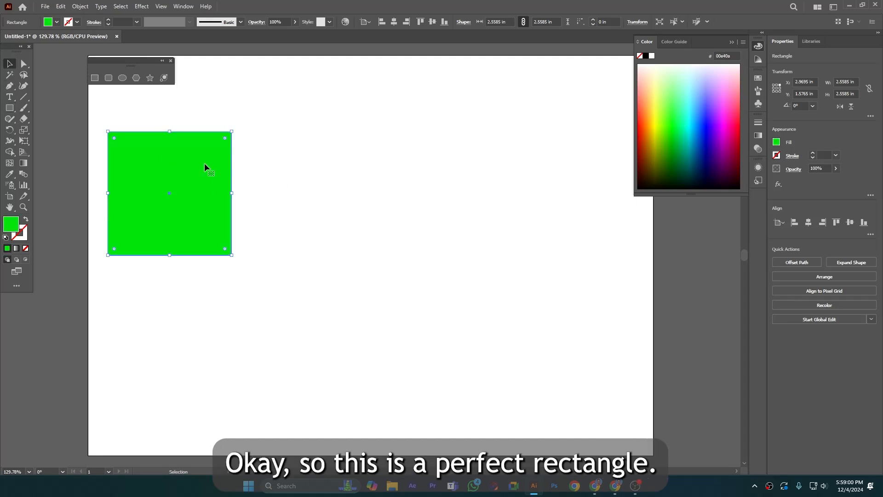
Try drawing a second square about 1.79 in wide outward from its centre beside the green square, and delete it.
click(95, 78)
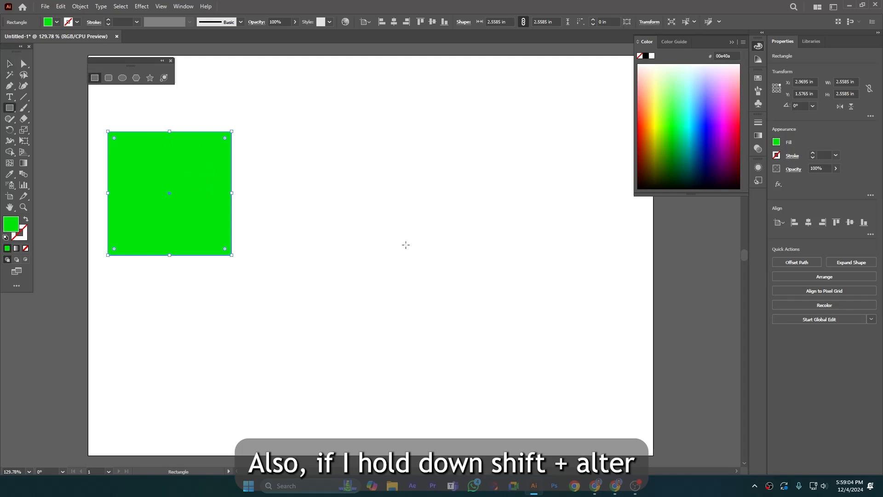
mouse_move(309, 184)
mouse_down()
mouse_move(361, 210)
mouse_move(319, 186)
mouse_move(354, 226)
mouse_up()
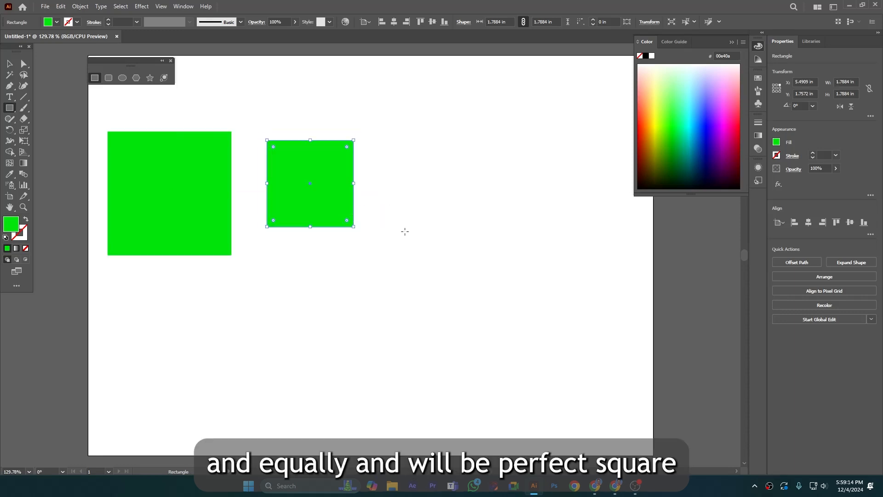
key(v)
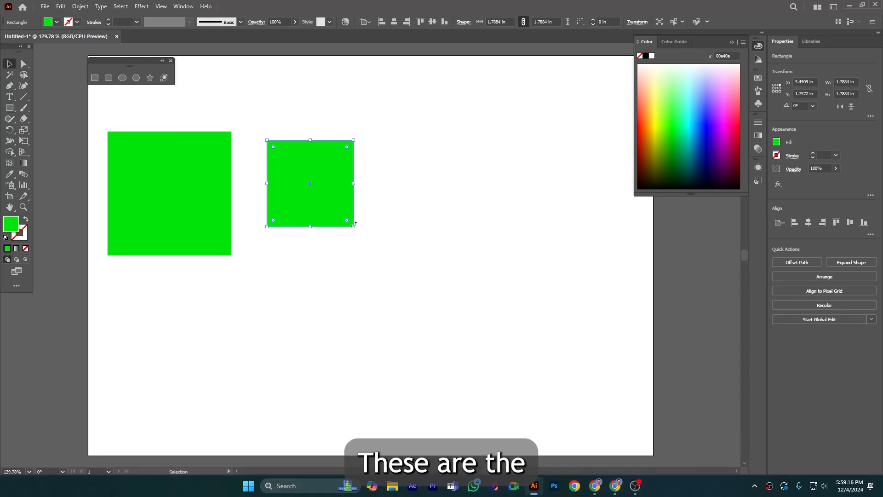
key(Delete)
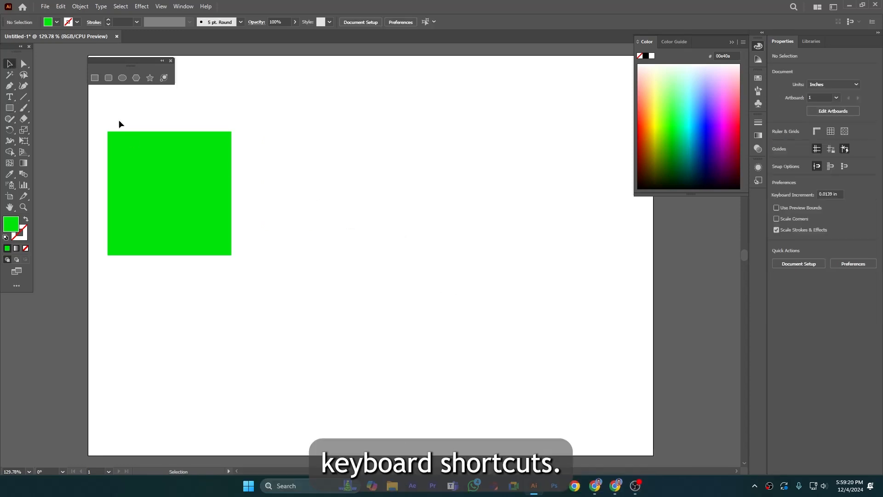
Draw a rounded square about 2.12 in wide to the right of the green square.
click(109, 78)
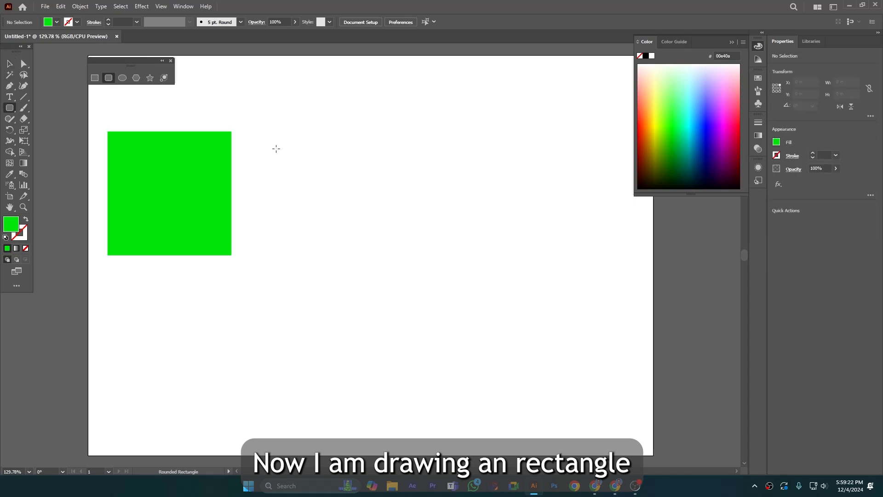
drag(272, 146, 373, 246)
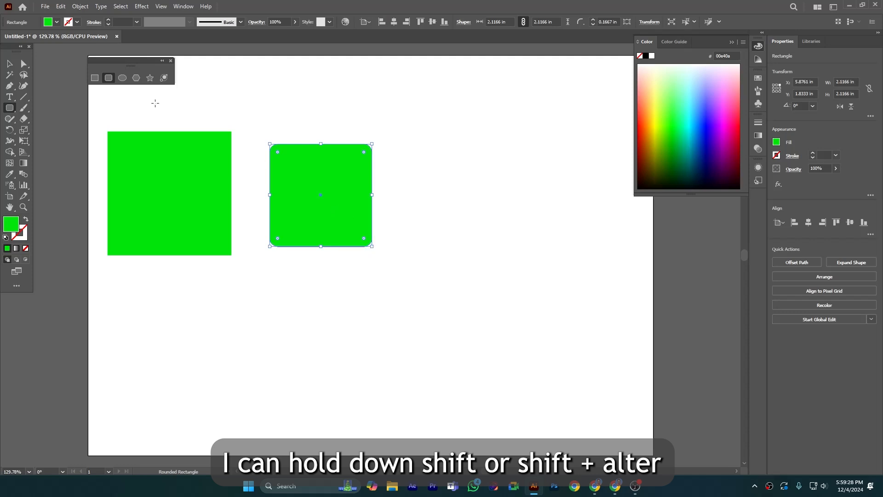
Draw a perfect circle about 2.68 in across and position it to the right of the rounded square.
click(122, 78)
drag(446, 180, 511, 244)
click(9, 64)
drag(468, 167, 476, 175)
Try drawing a hexagon about 1.85 by 1.97 in below the green square with the Polygon tool, and delete it.
click(136, 78)
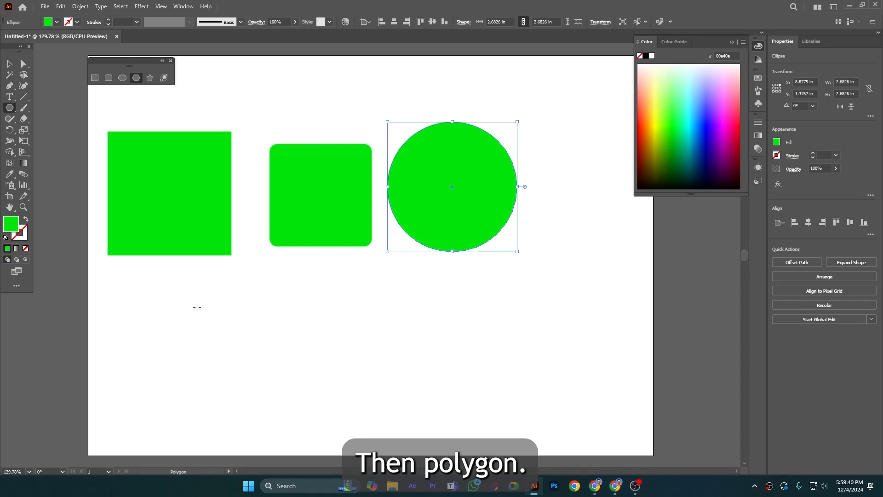
scroll(197, 307, down, 1)
drag(177, 299, 215, 331)
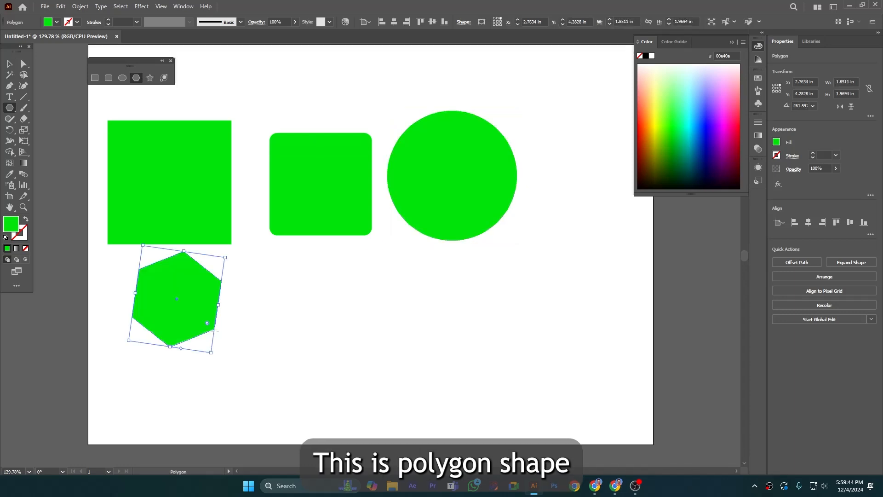
key(Delete)
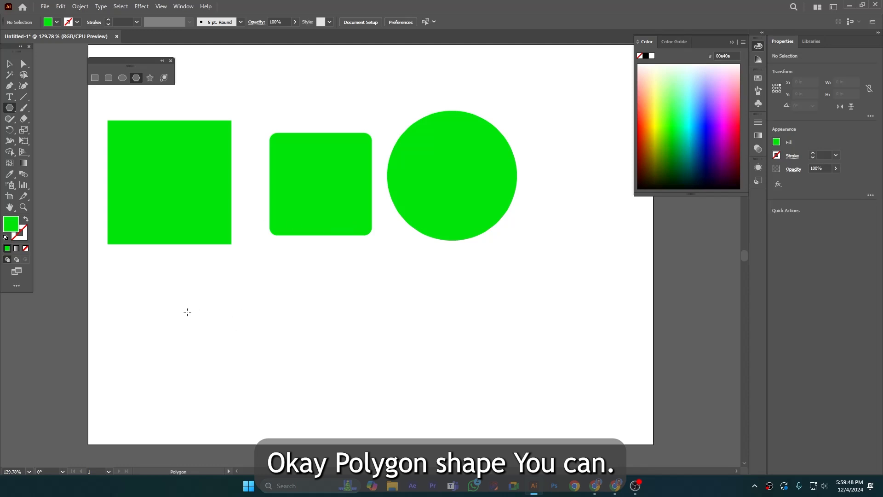
Draw a polygon about 1.94 in wide, adjust it to eight sides while drawing, and move it below the green square.
drag(158, 294, 191, 338)
key(Up)
key(Up)
key(Up)
key(Up)
key(Up)
key(Up)
key(Up)
key(Up)
key(Up)
key(Down)
key(Down)
key(Down)
key(Down)
key(Down)
key(Down)
key(Down)
key(Down)
key(Down)
key(Down)
key(Down)
key(Down)
key(Up)
key(Up)
key(Up)
key(Up)
key(Up)
key(v)
drag(182, 305, 195, 334)
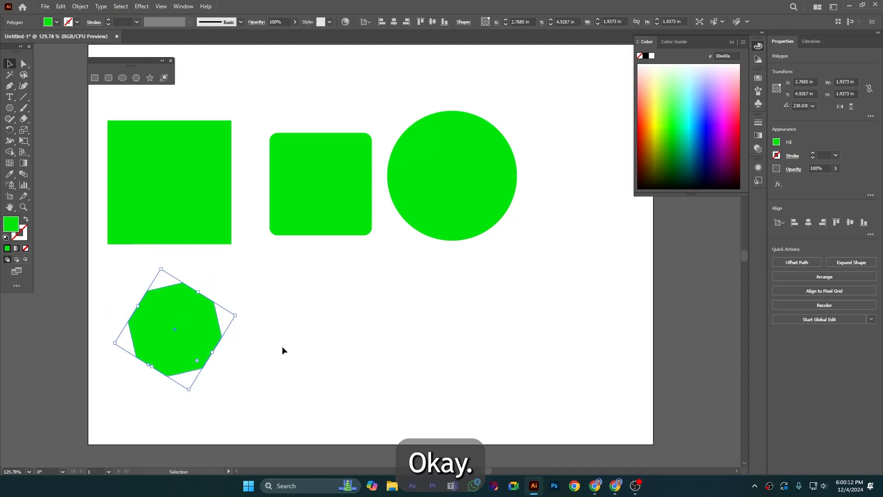
Draw an 11-pointed star about 2.67 by 2.70 in to the right of the octagon, adding the points while drawing.
click(150, 78)
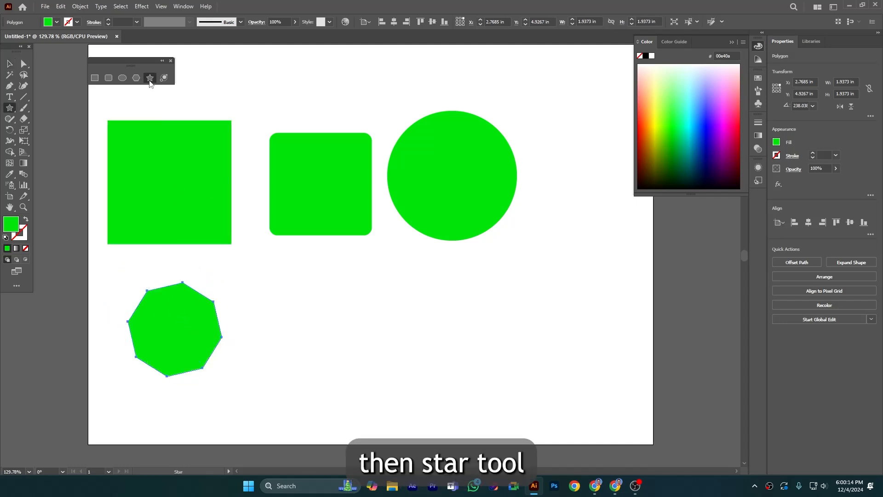
drag(310, 312, 365, 349)
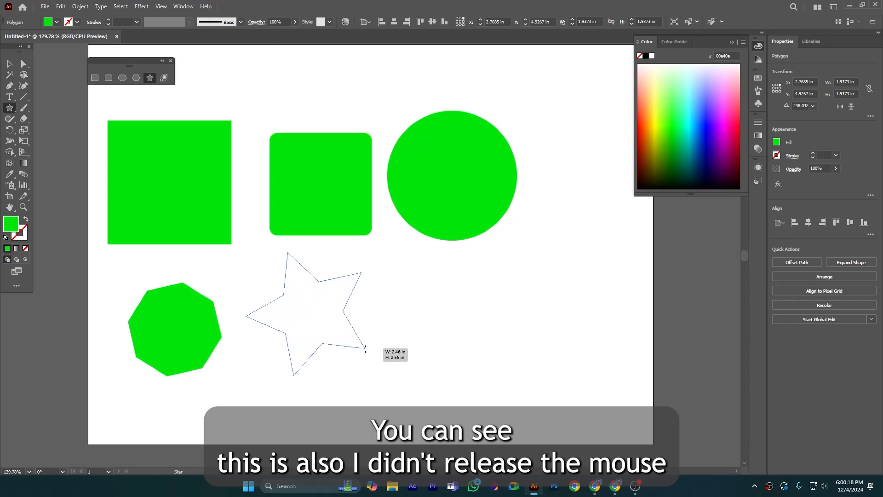
drag(365, 348, 366, 348)
key(Up)
key(Up)
key(Up)
key(Up)
key(Up)
key(Up)
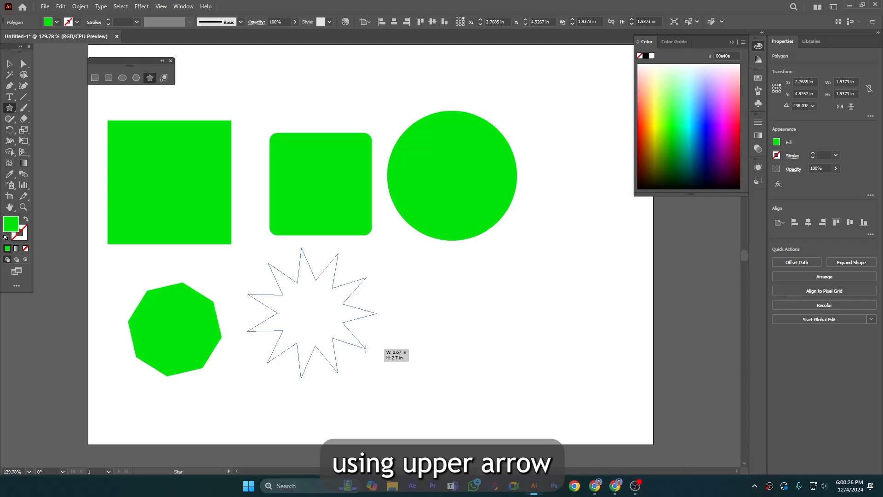
drag(366, 348, 365, 348)
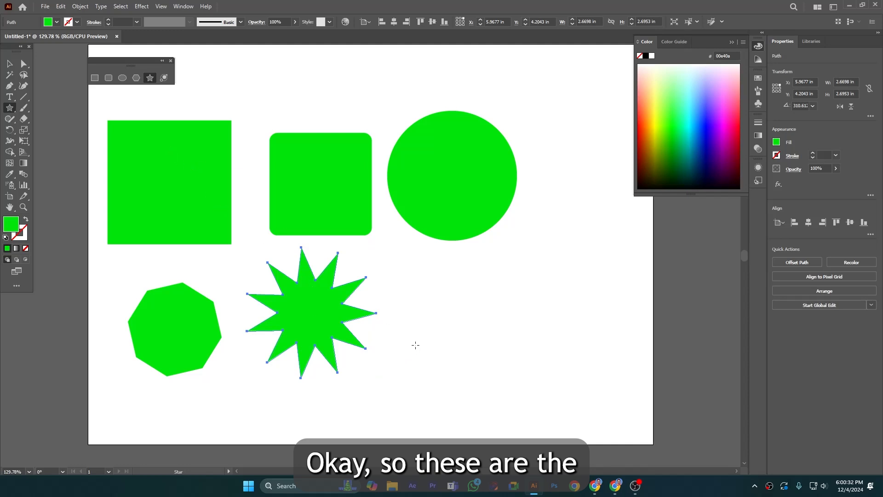
Turn the circle into a pie shape by opening a wedge from its right edge toward the upper right.
click(9, 64)
click(434, 165)
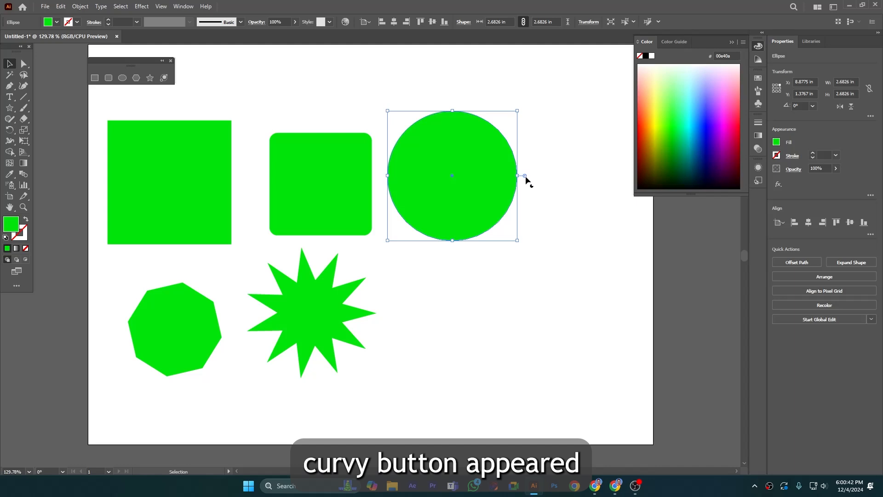
drag(526, 177, 521, 134)
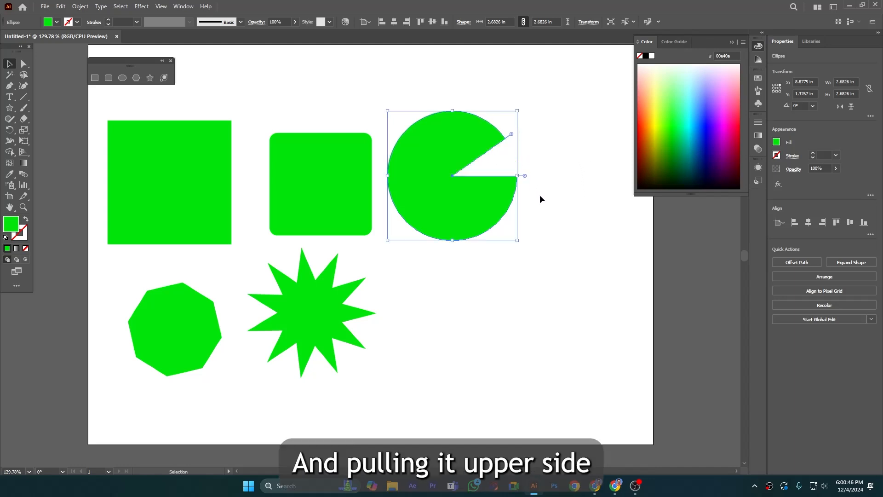
click(541, 202)
click(481, 201)
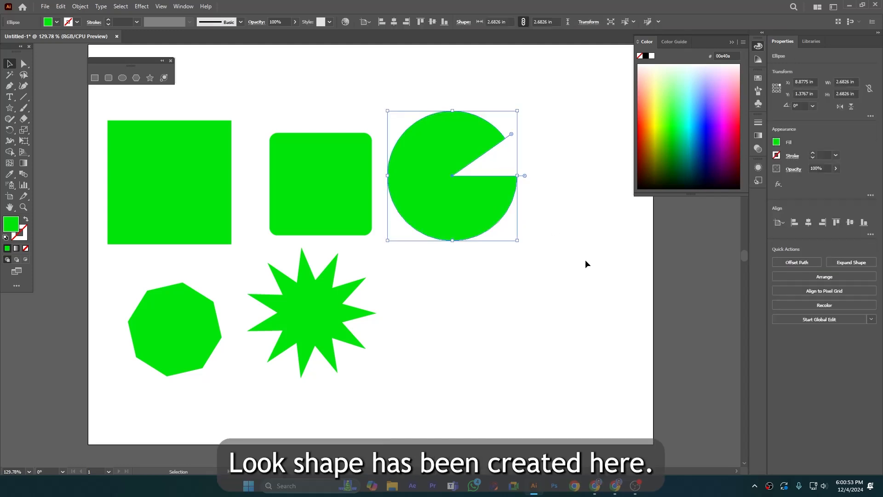
Draw a lens flare about 2.15 in wide to the right of the star and deselect it.
click(164, 78)
drag(488, 309, 505, 318)
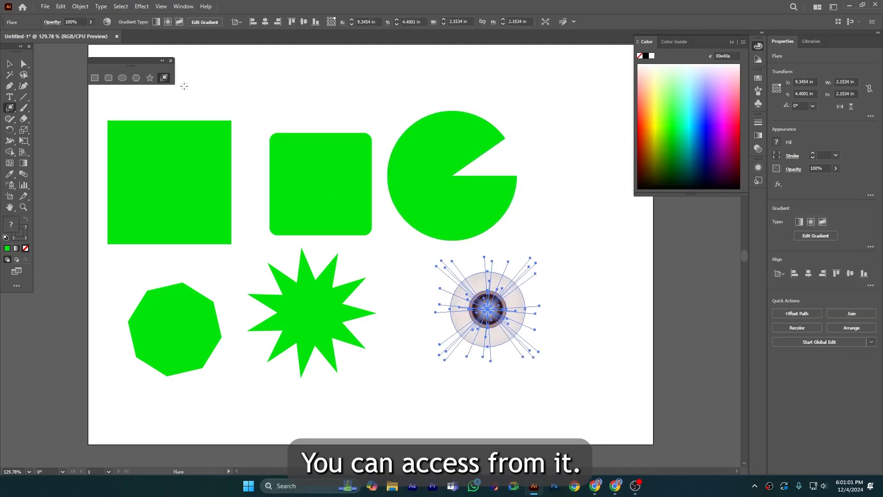
click(10, 63)
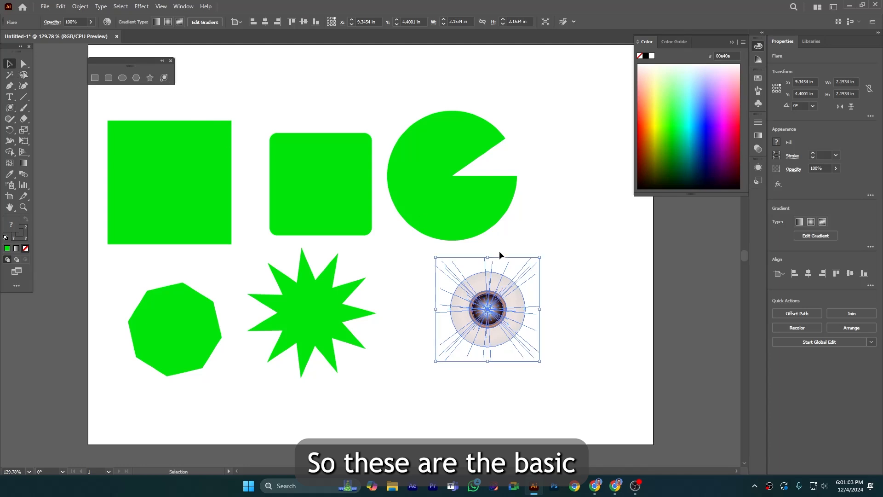
click(553, 239)
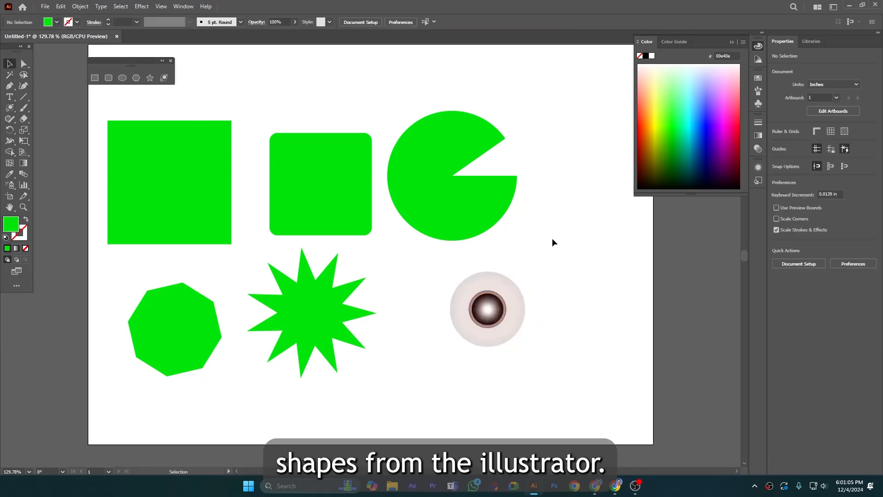